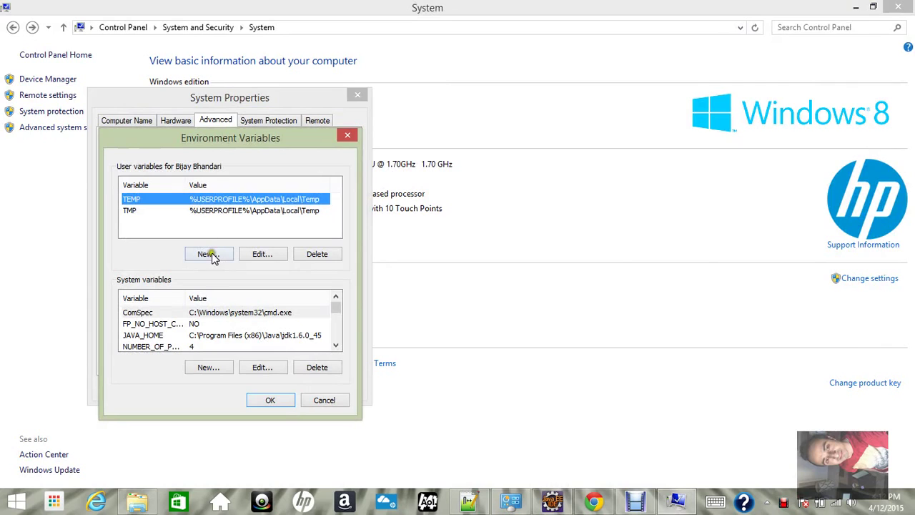
- Start a new user environment variable and name it JAVA_HOME
left_click(213, 255)
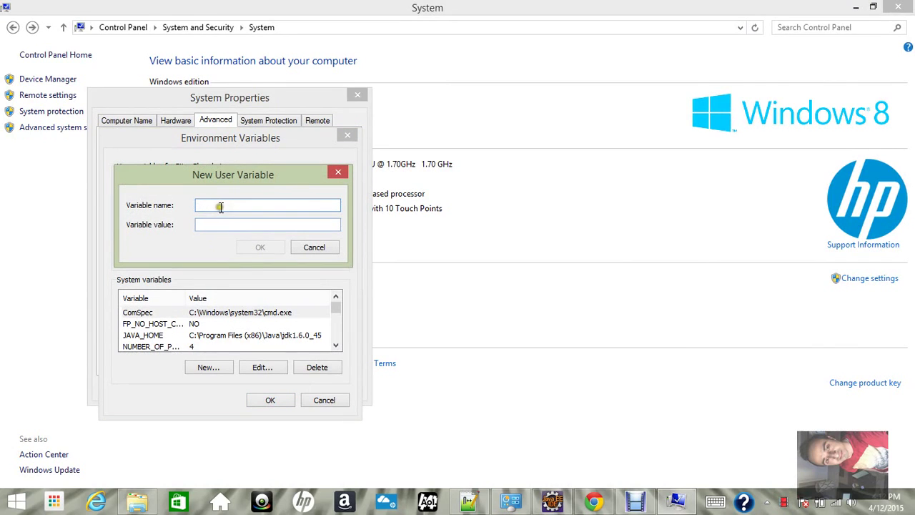
type("Jav")
key("BackSpace")
type("VA_HOME")
left_click(231, 229)
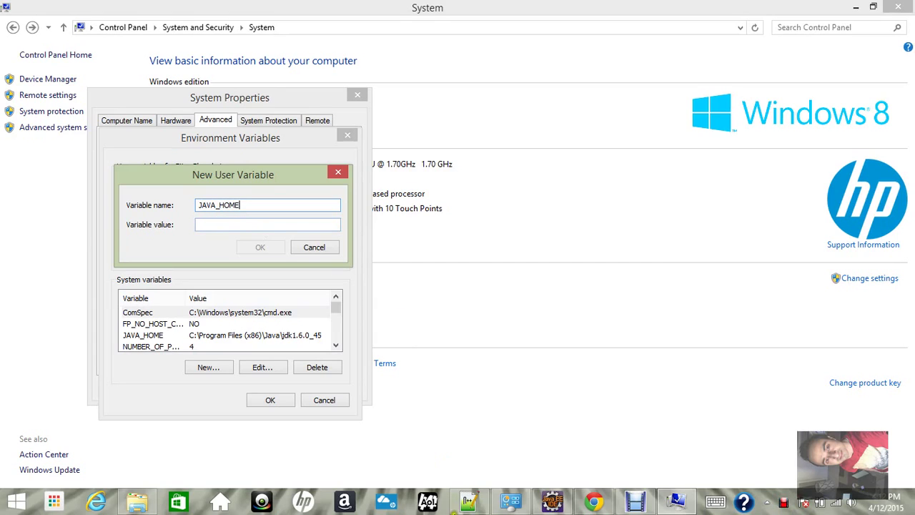
- In File Explorer, open C:\Program Files (x86)\Java\jdk1.6.0_45 and copy the folder's full path
left_click(138, 502)
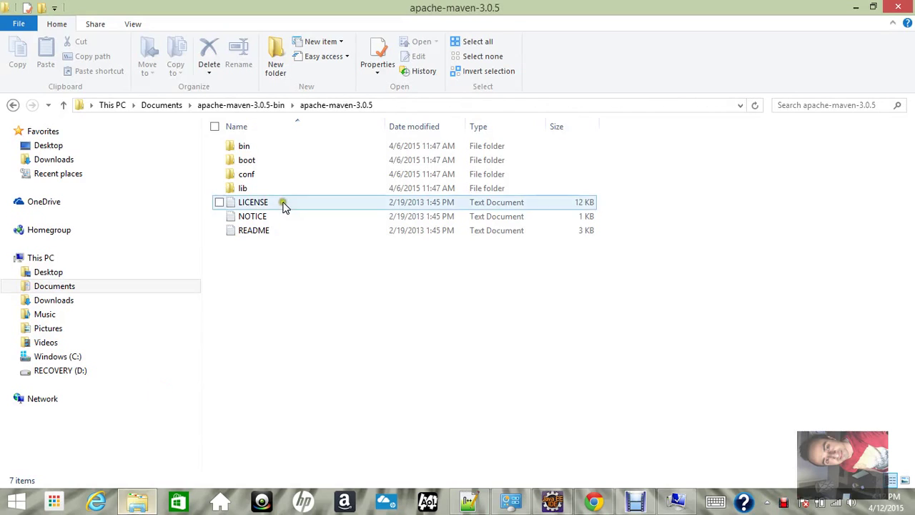
left_click(66, 357)
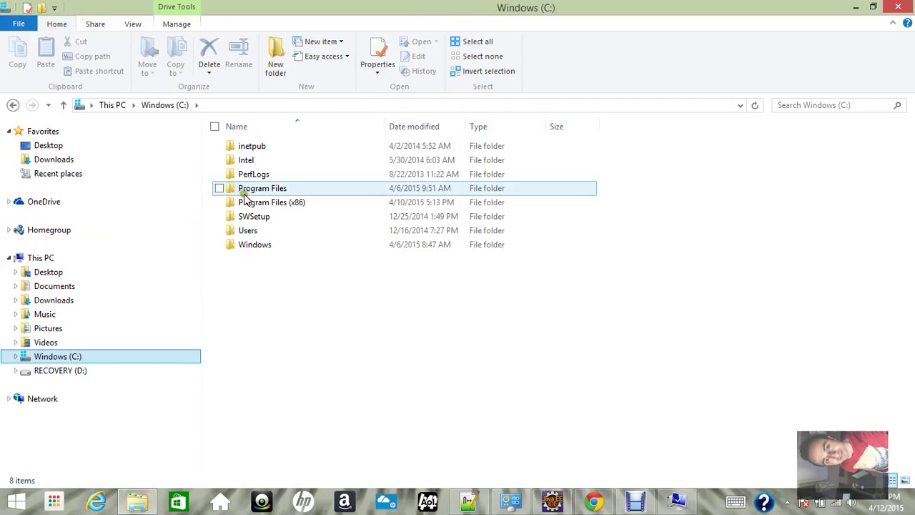
double_click(266, 205)
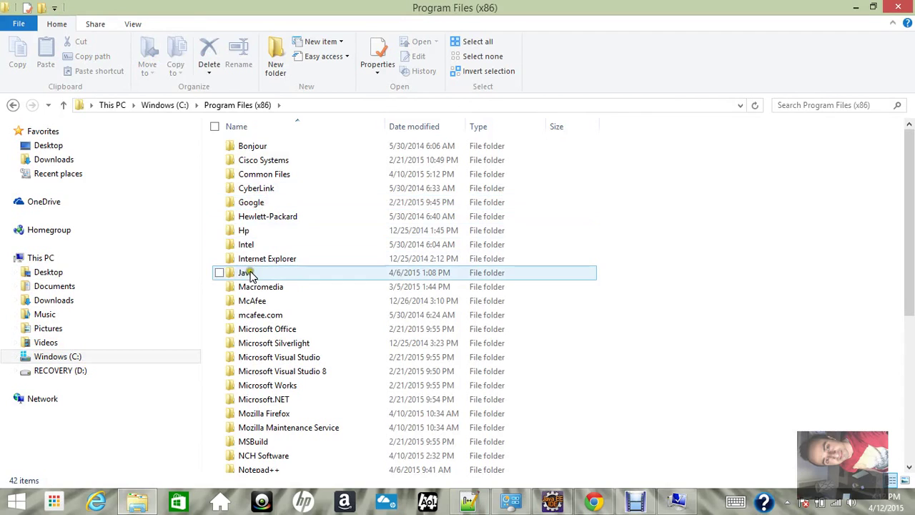
double_click(261, 274)
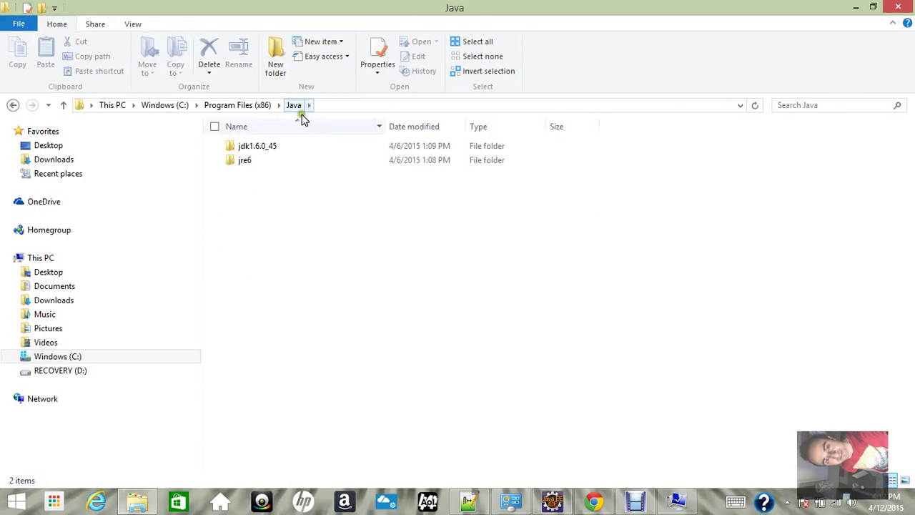
left_click(261, 152)
double_click(261, 152)
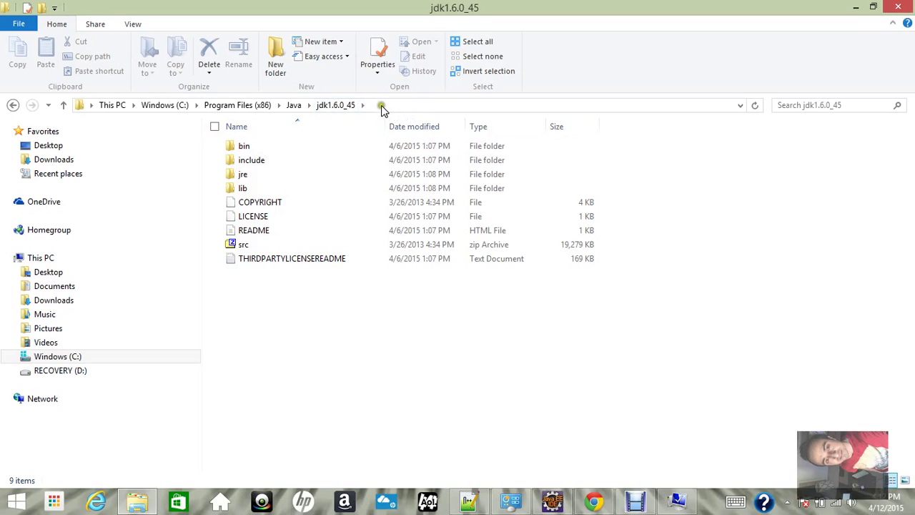
left_click(380, 105)
key("ctrl+c")
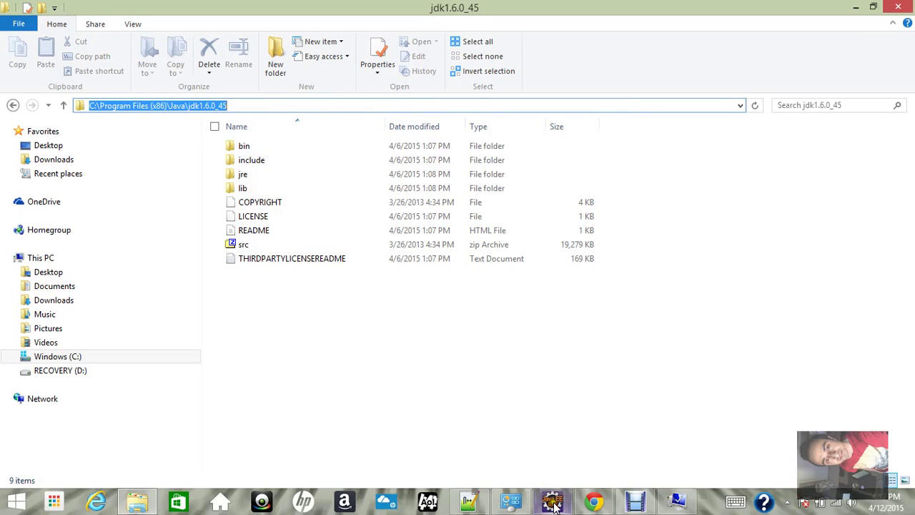
- Back in the New User Variable dialog, set JAVA_HOME's value to C:\Program Files (x86)\Java\jdk1.6.0_45 and save the variable
left_click(509, 500)
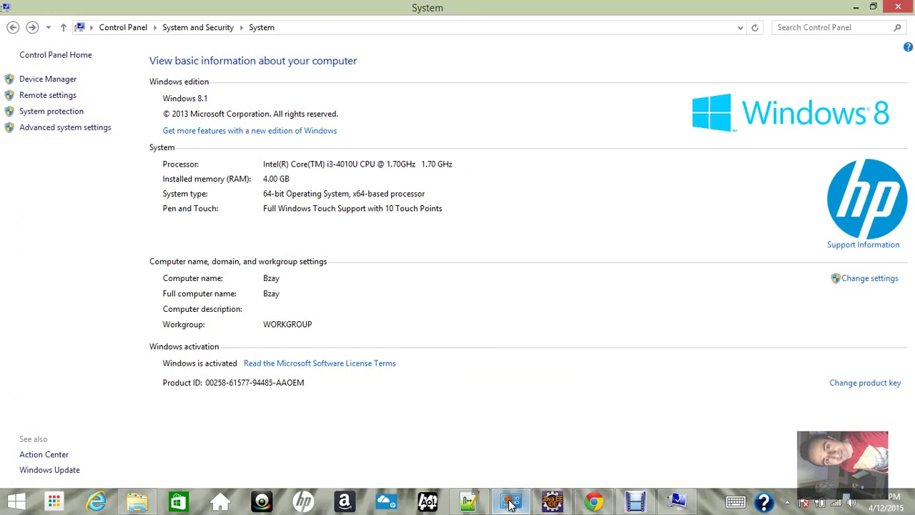
left_click(679, 503)
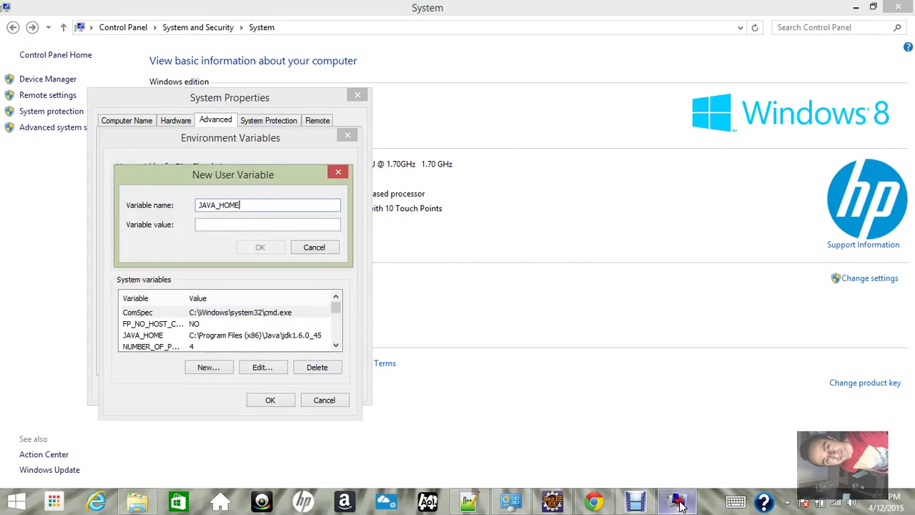
left_click(236, 225)
key("ctrl+v")
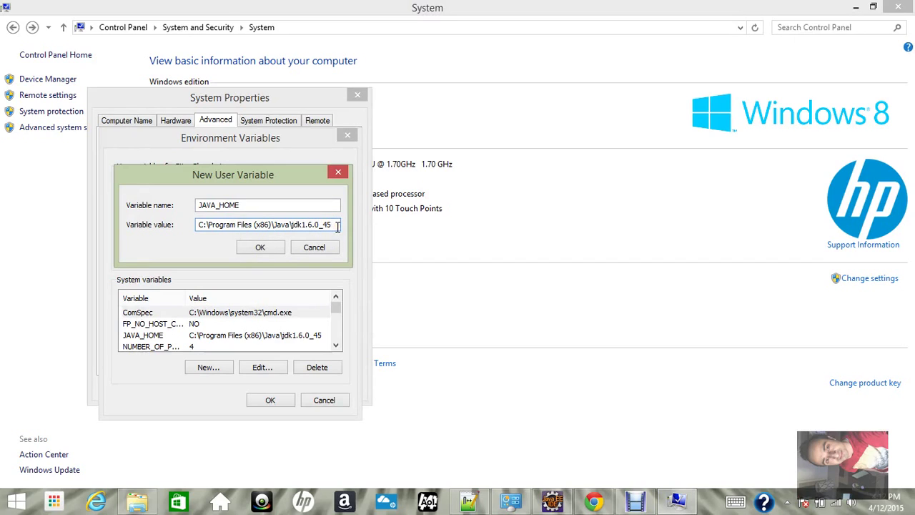
left_click(268, 247)
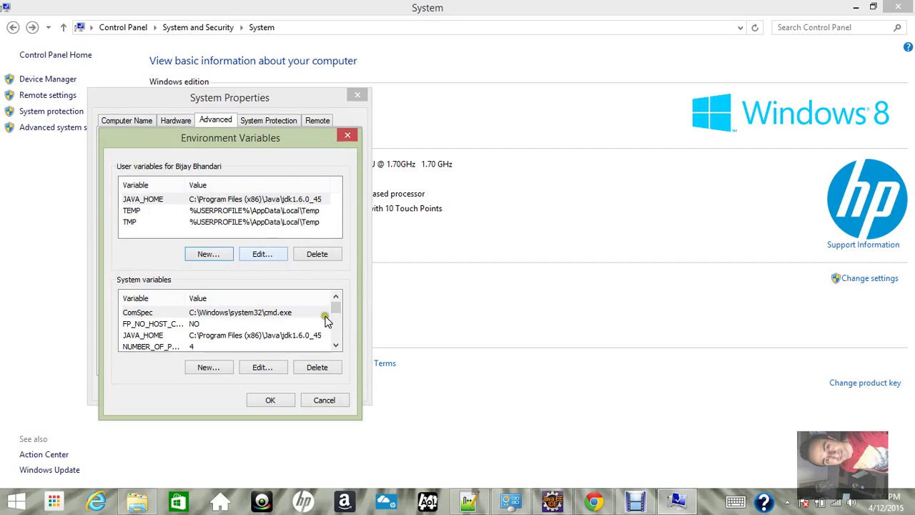
- Consult the setup notes in Notepad++, and check the end of the system Path variable's value for the JDK bin folder
left_click(470, 503)
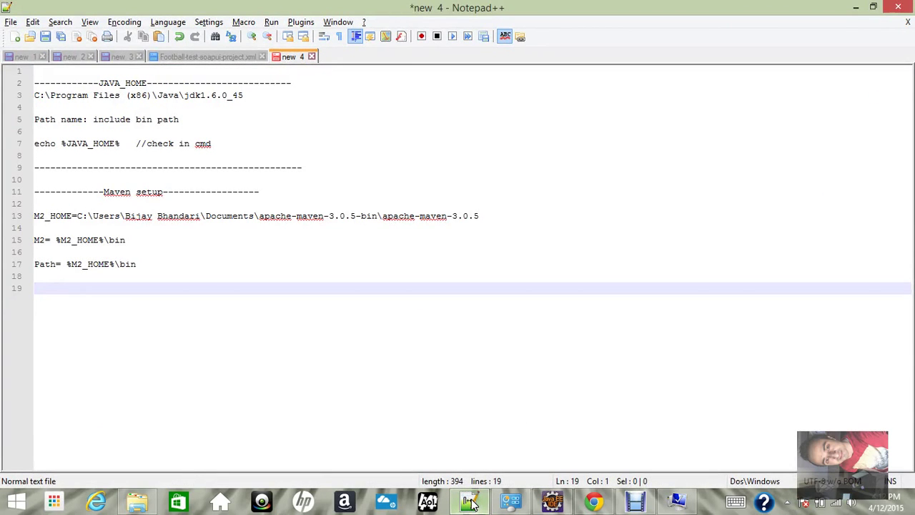
left_click(470, 503)
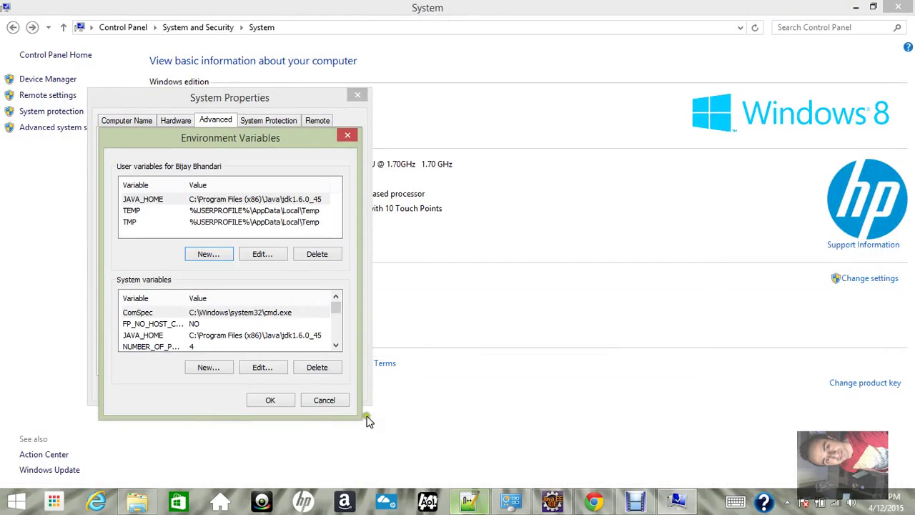
mouse_move(337, 306)
left_mouse_down()
mouse_move(336, 349)
mouse_move(338, 317)
left_mouse_up()
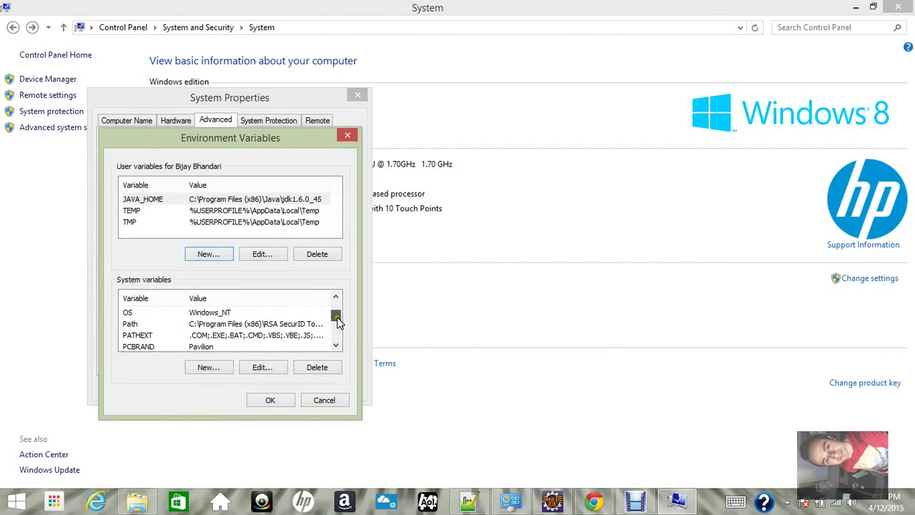
double_click(279, 325)
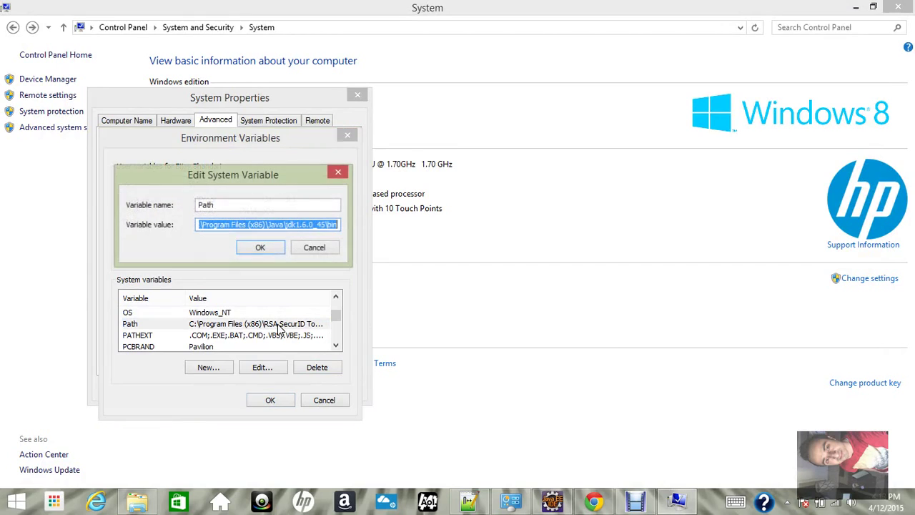
left_click(333, 226)
mouse_move(338, 225)
left_mouse_down()
mouse_move(261, 226)
mouse_move(333, 226)
left_mouse_up()
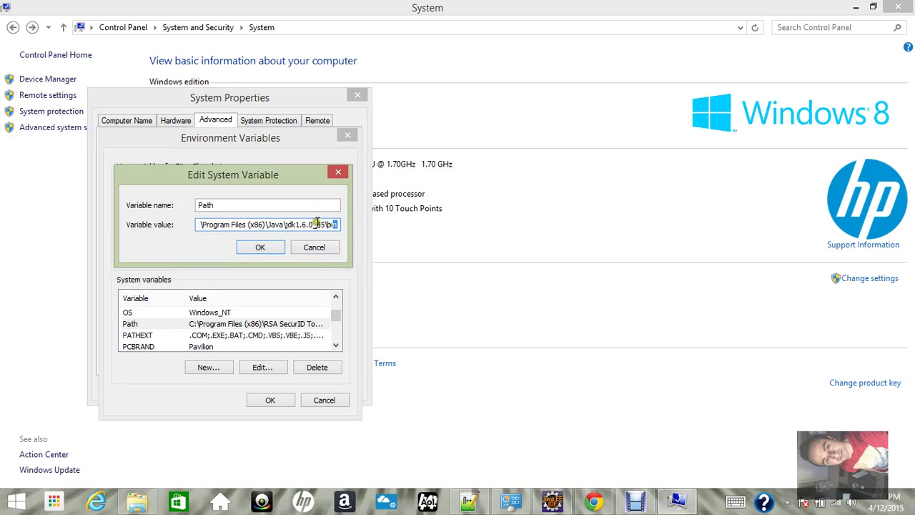
left_click(247, 225)
key("Left")
key("Left")
key("Left")
key("Left")
key("Left")
key("Left")
key("Left")
key("Left")
key("Left")
key("Left")
key("Left")
key("Left")
key("Left")
key("Left")
key("Left")
key("Left")
key("Left")
key("Left")
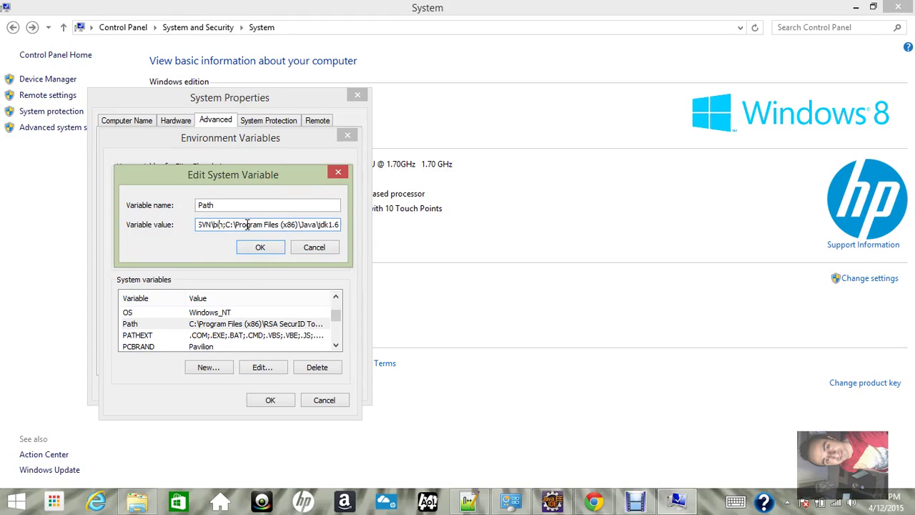
left_click(264, 248)
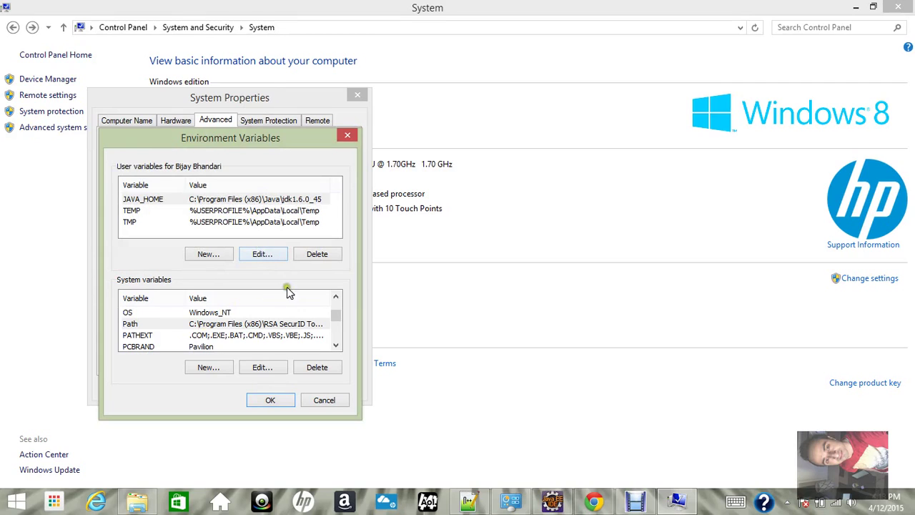
- Save the environment variables, close System Properties and open a Command Prompt window
left_click(271, 401)
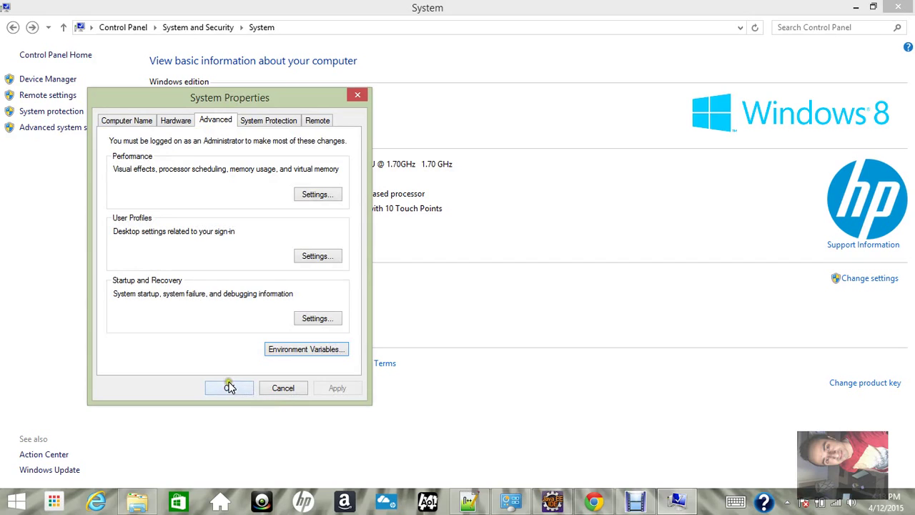
left_click(229, 387)
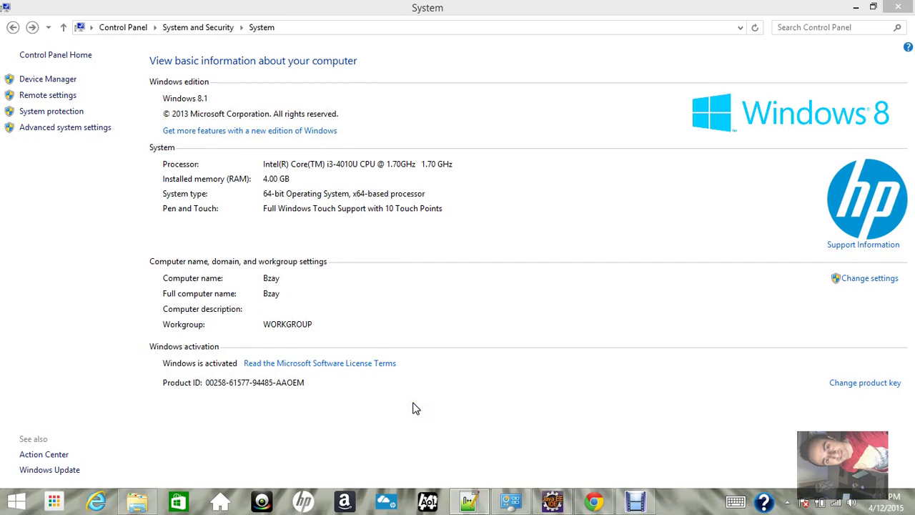
key("super+r")
key("Return")
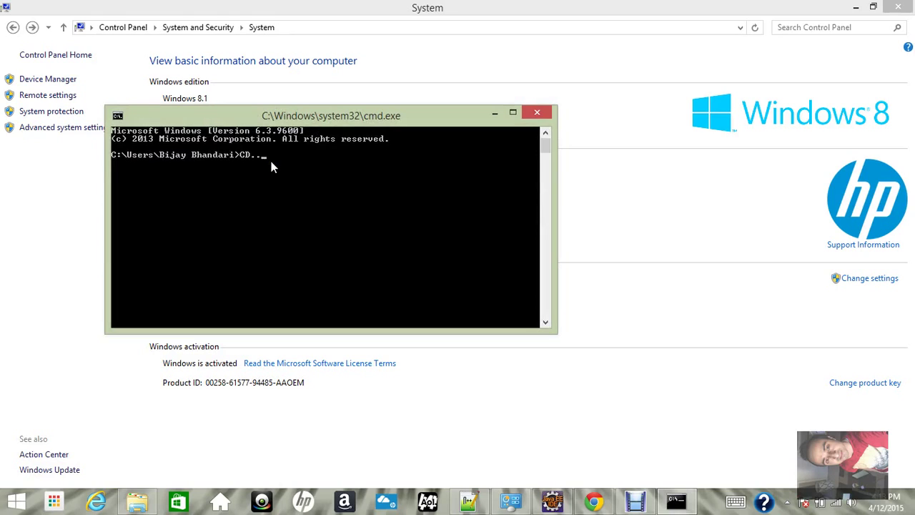
- Move up to the C:\ root, run echo %JAVA_HOME% to check the variable, and close the Command Prompt
type("CD..")
key("Return")
type("cd..")
key("Return")
type("echo %JAVA_HOM")
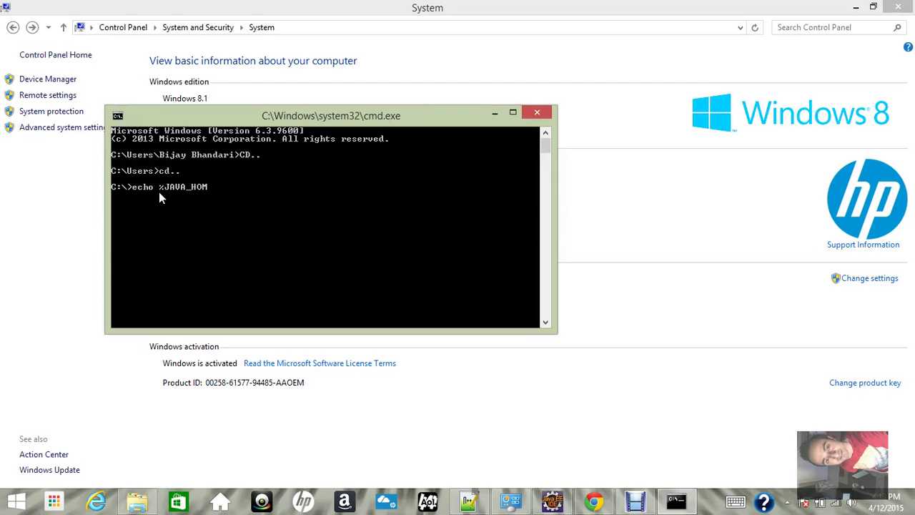
type("E%")
key("Return")
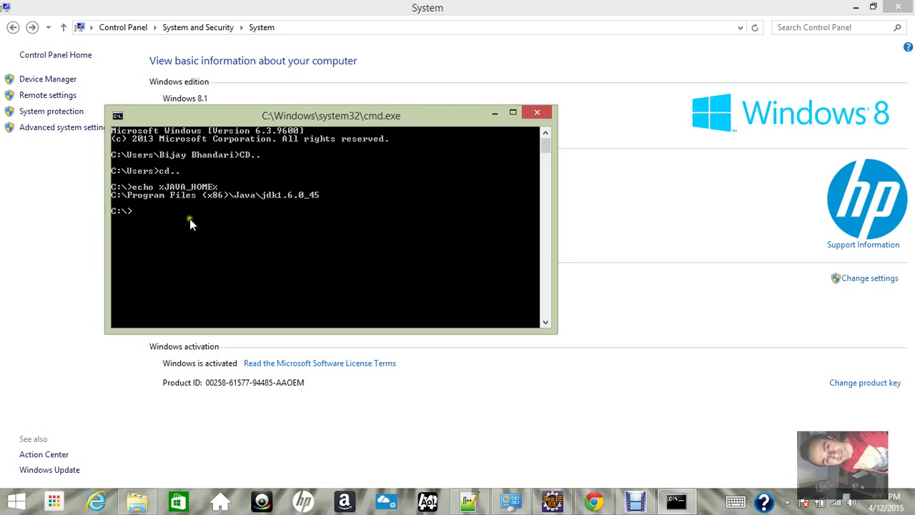
left_click(321, 197)
left_click(543, 112)
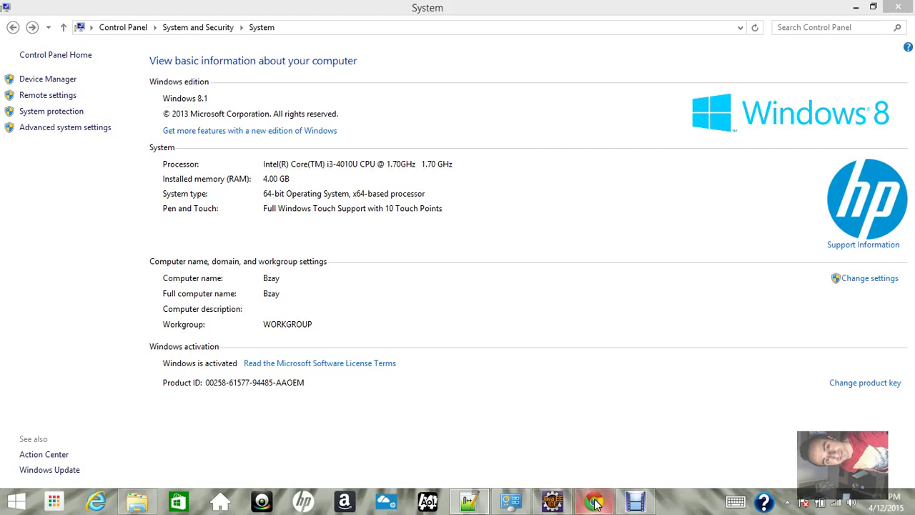
- Reopen Environment Variables from the advanced system settings and start another new user variable
left_click(509, 502)
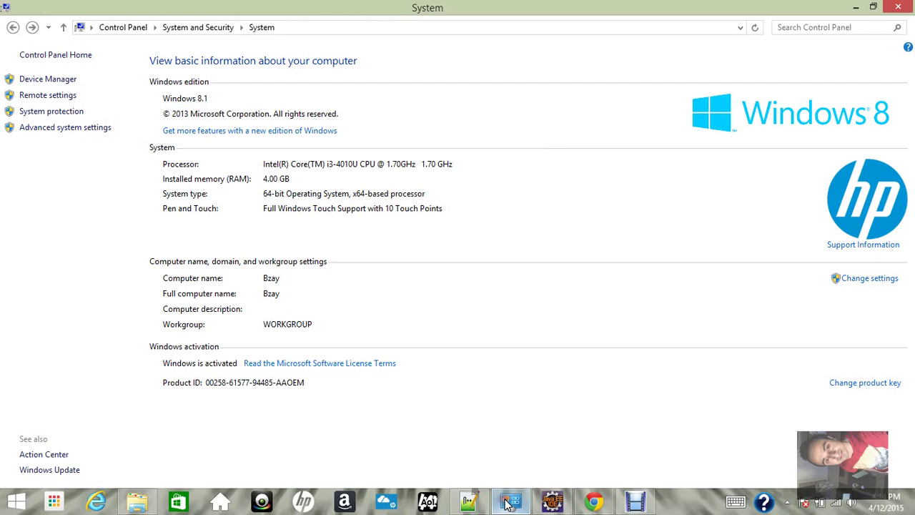
left_click(74, 129)
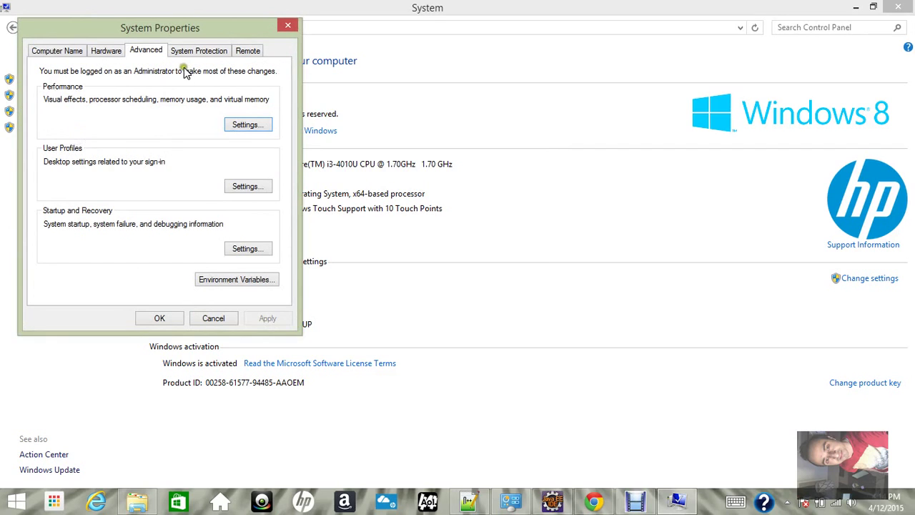
left_click_drag(194, 27, 340, 54)
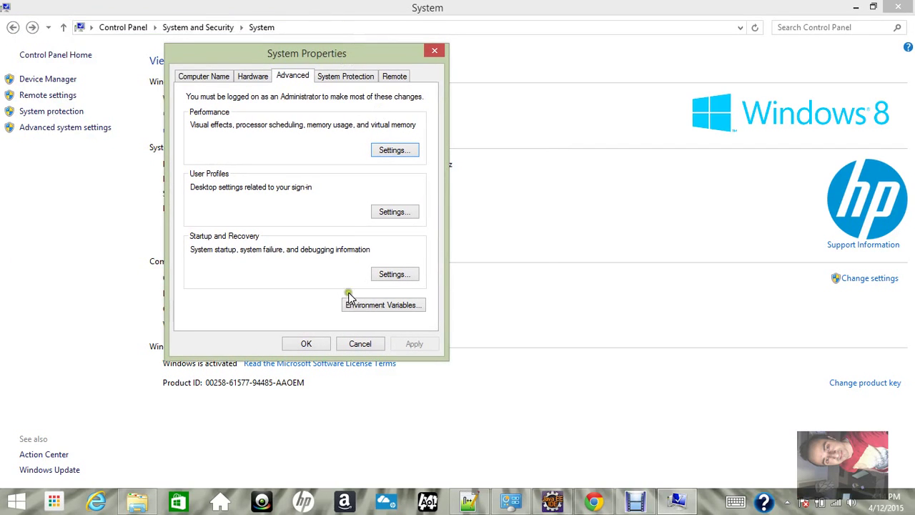
left_click(364, 309)
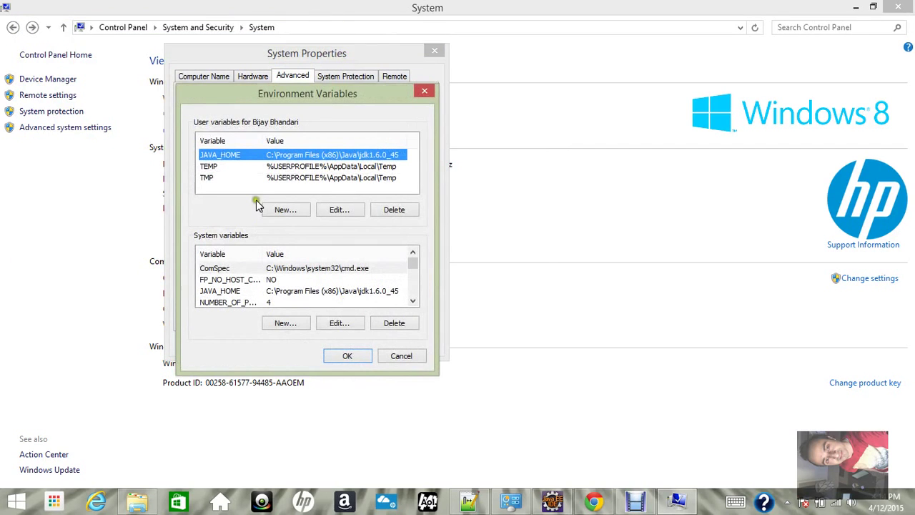
left_click(287, 211)
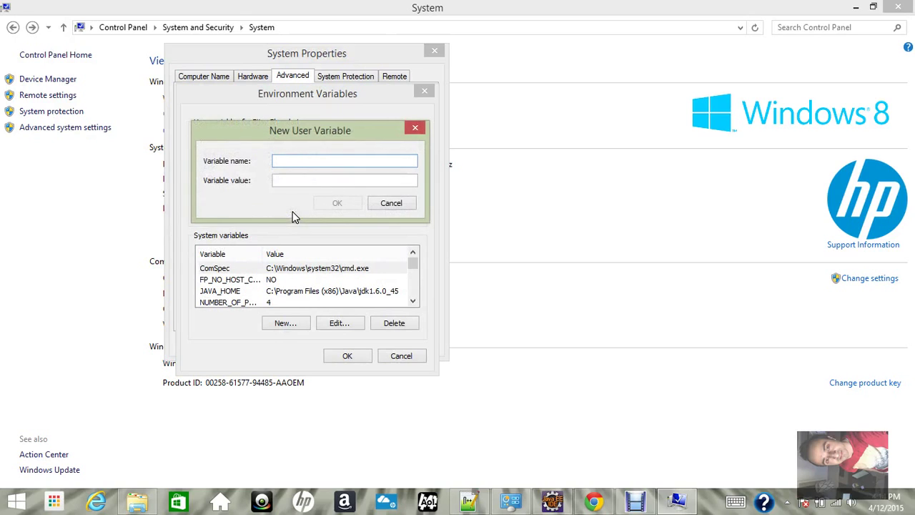
left_click(293, 163)
left_click(301, 180)
- In File Explorer, open Documents\apache-maven-3.0.5-bin\apache-maven-3.0.5 and copy the folder's full path
left_click(138, 502)
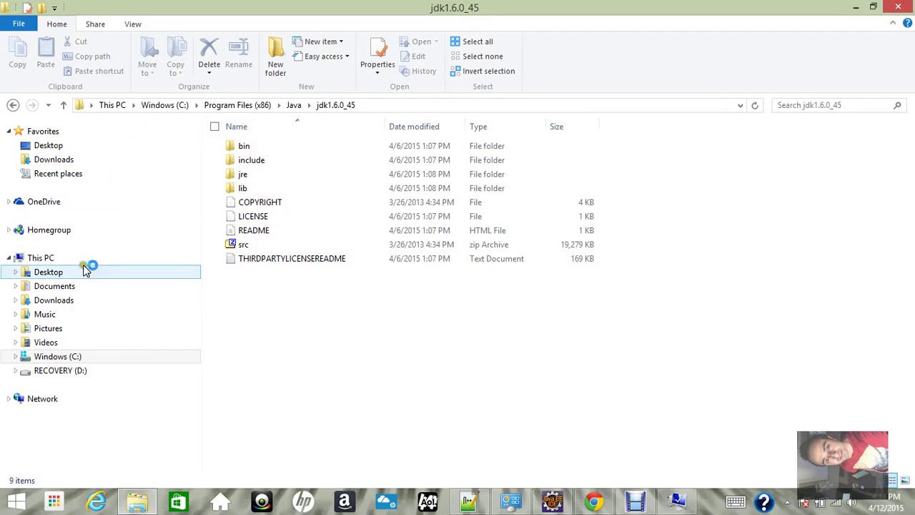
left_click(46, 259)
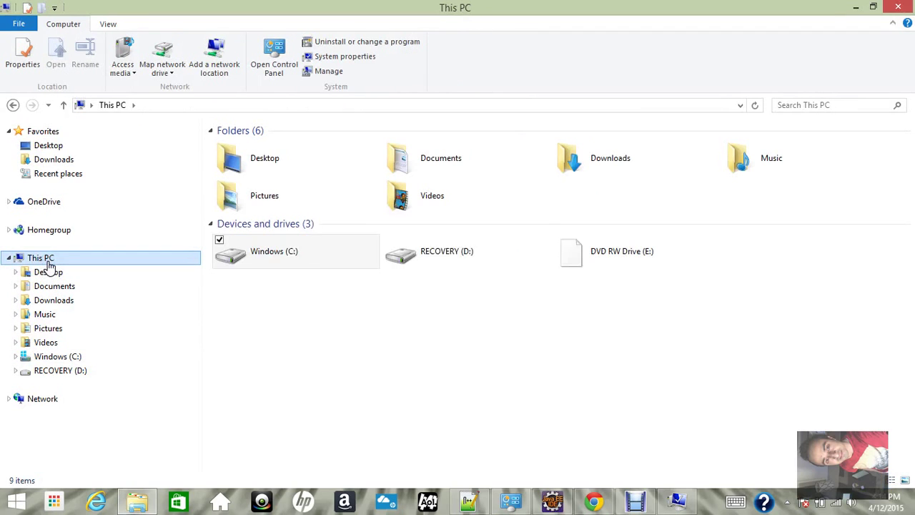
double_click(409, 166)
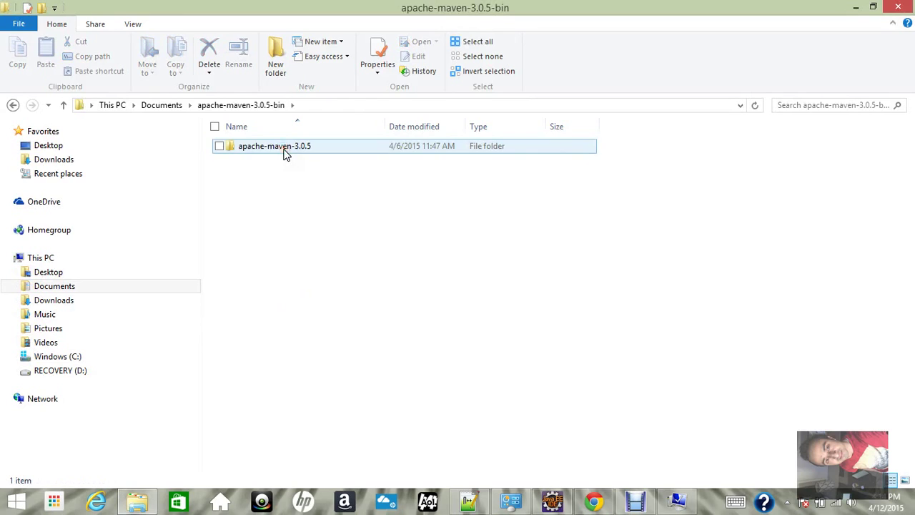
left_click(281, 149)
double_click(281, 149)
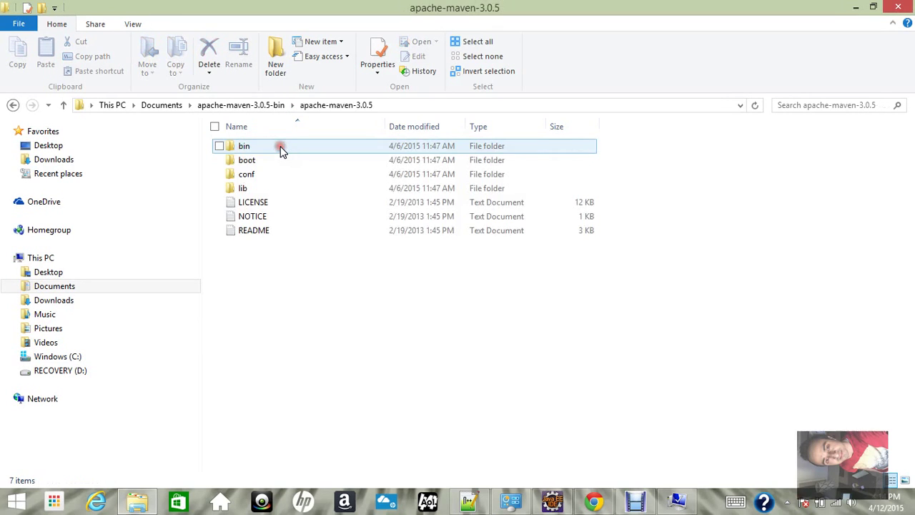
left_click(407, 106)
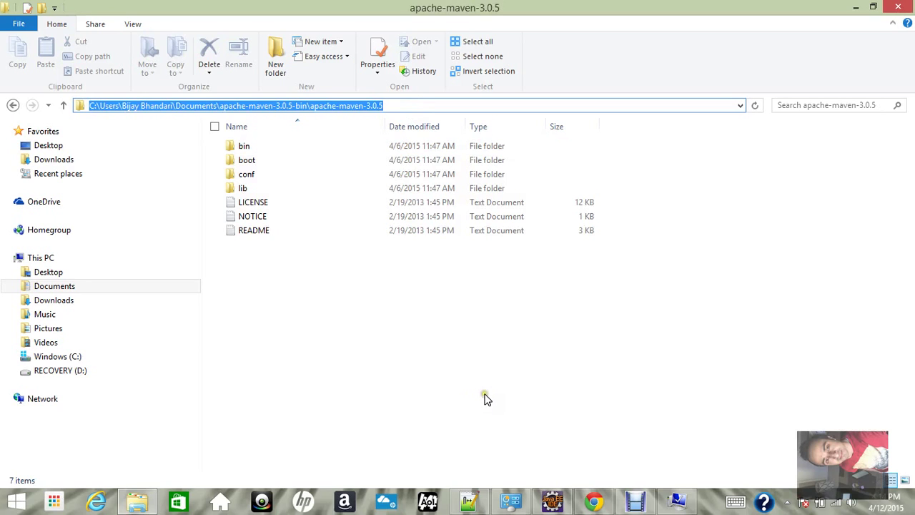
- Check the Maven notes in Notepad++, then save the new user variable as M2_HOME with the copied apache-maven-3.0.5 folder path as its value
left_click(473, 503)
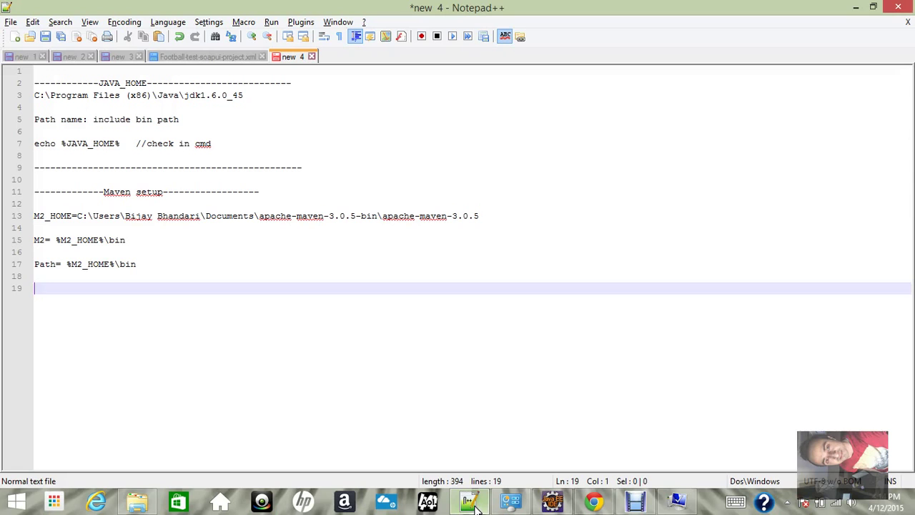
left_click(475, 505)
left_click(475, 505)
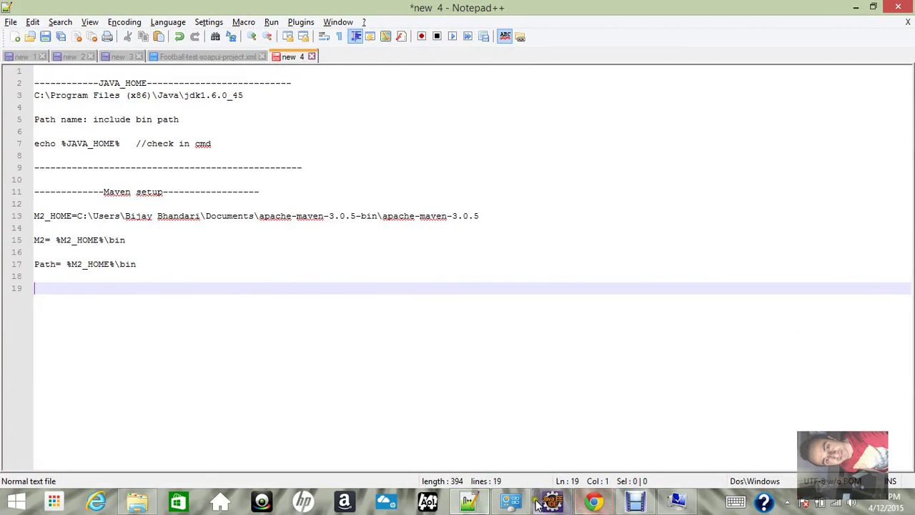
left_click(512, 503)
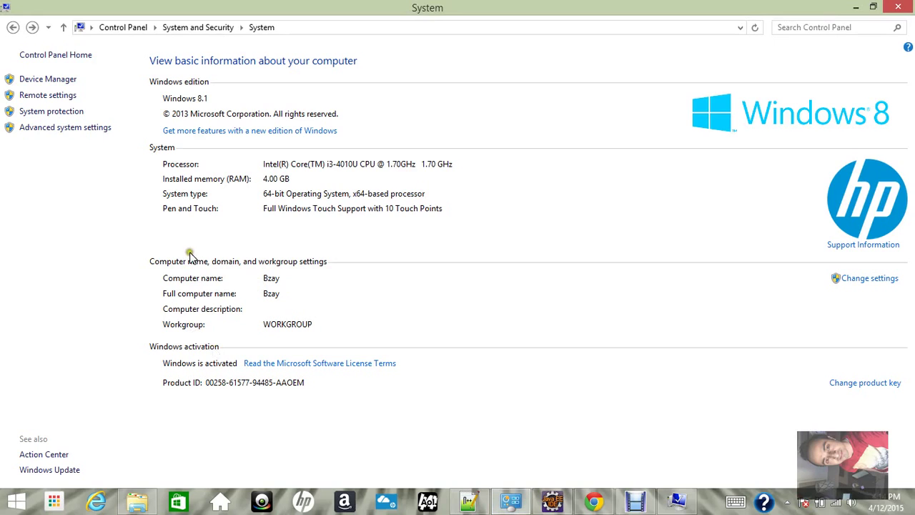
left_click(678, 500)
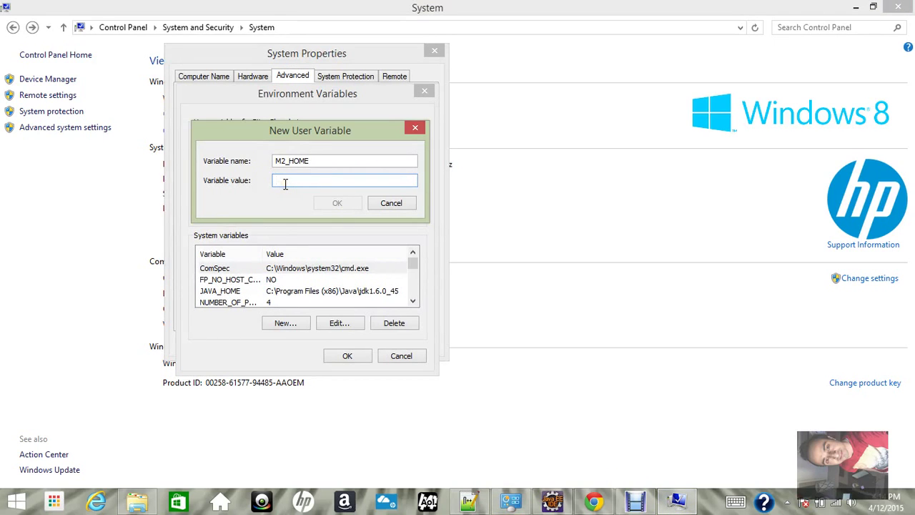
key("ctrl+v")
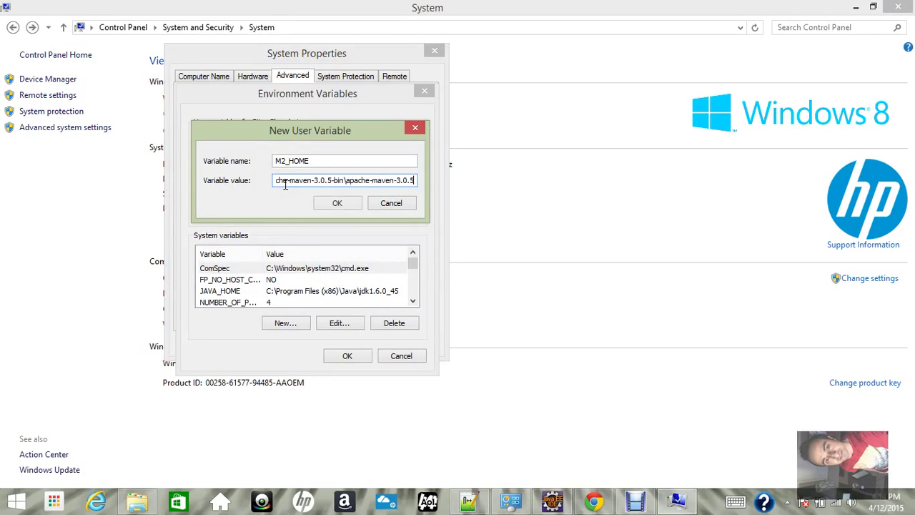
left_click(337, 205)
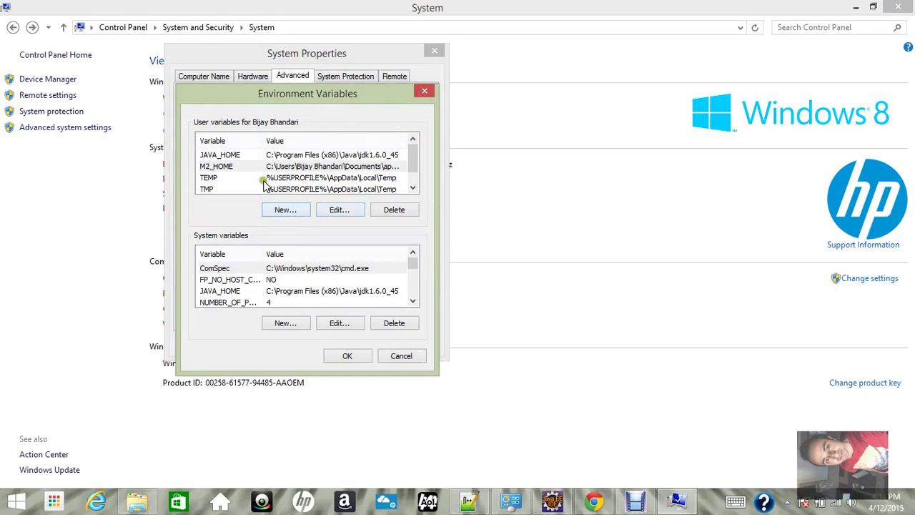
- Add a user variable named M2 whose value is the full path of the bin folder inside apache-maven-3.0.5, copied from File Explorer
left_click(292, 208)
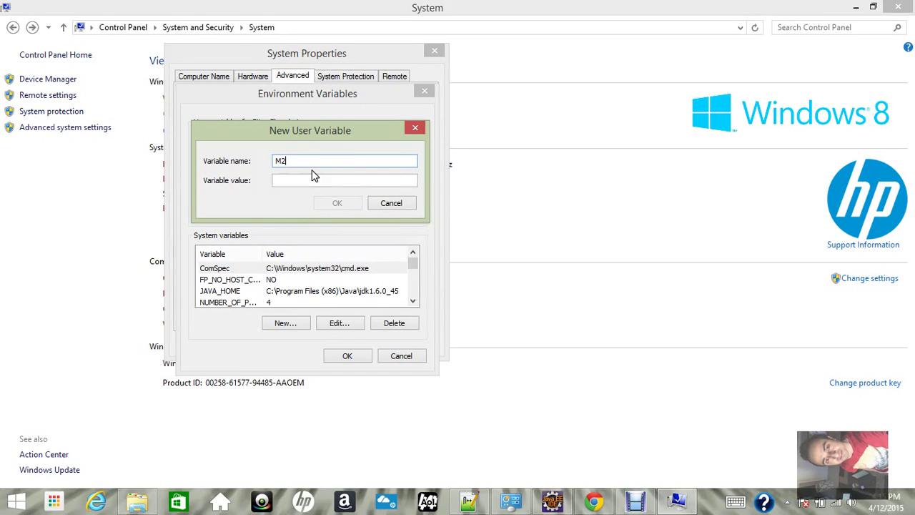
left_click(140, 505)
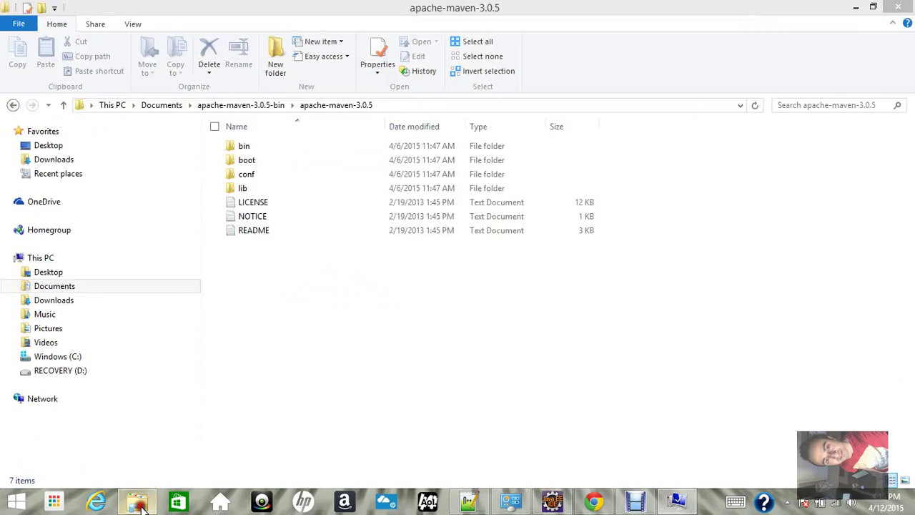
double_click(252, 153)
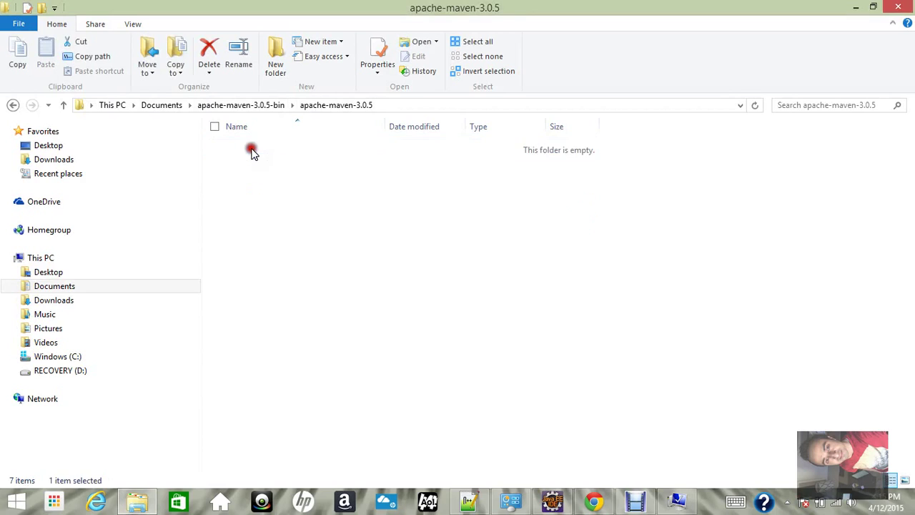
left_click(424, 106)
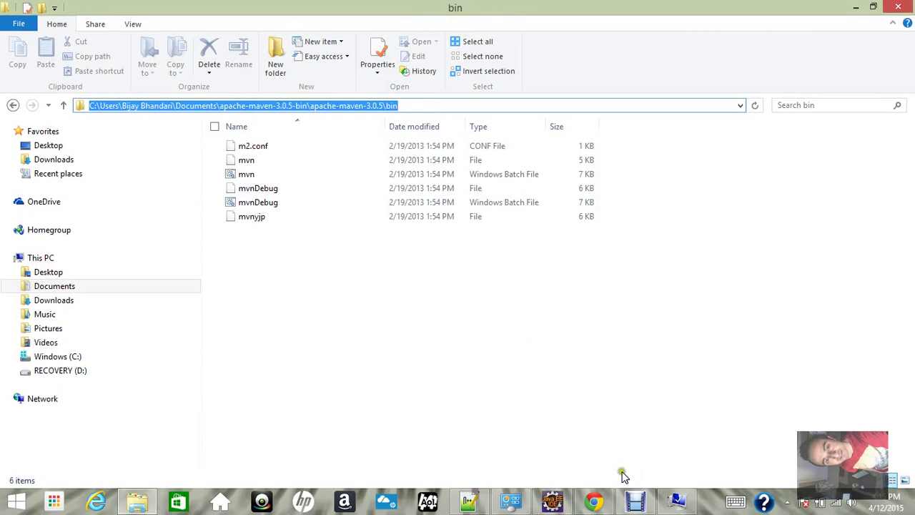
left_click(677, 502)
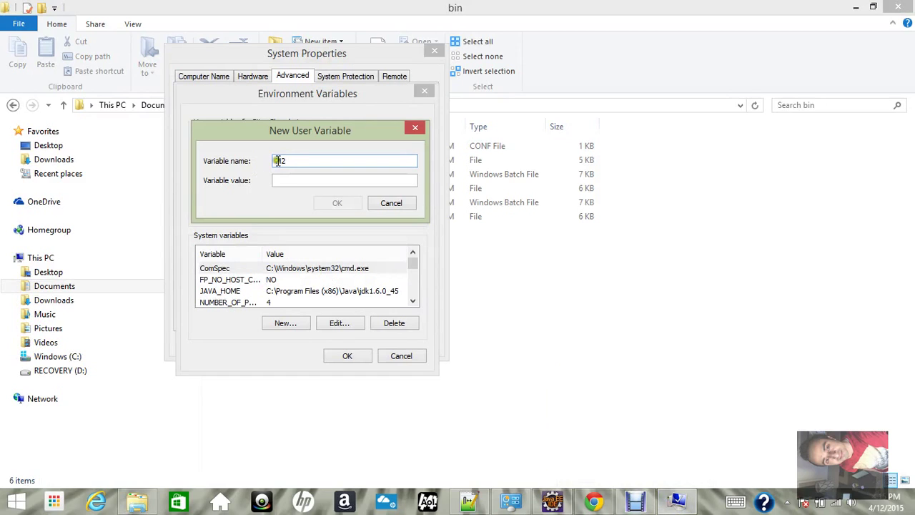
left_click(289, 180)
key("ctrl+v")
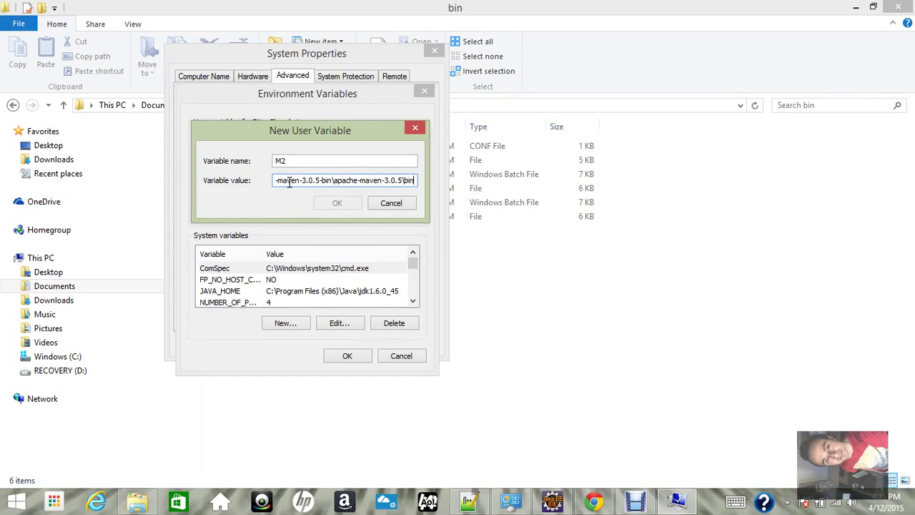
left_click(339, 203)
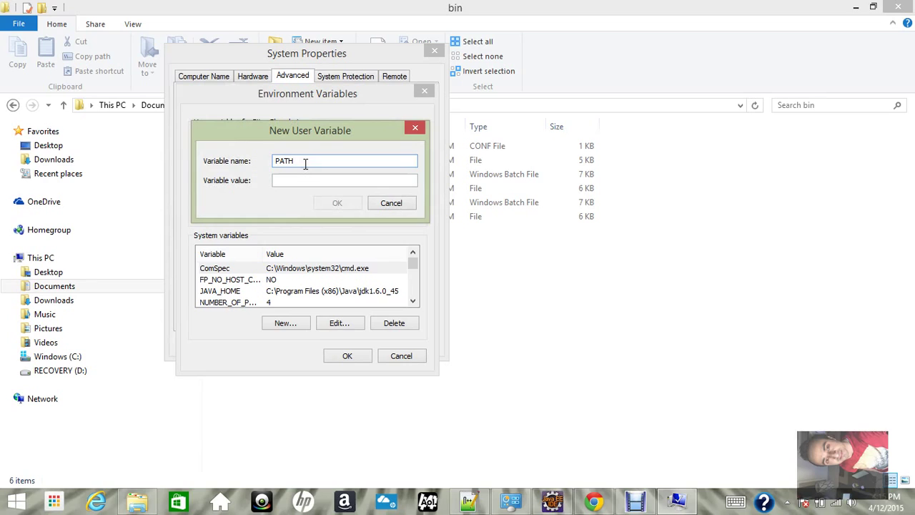
- Add a user variable named PATH with the value %M2_HOME%\bin, copied from the Maven setup notes in Notepad++
left_click(286, 179)
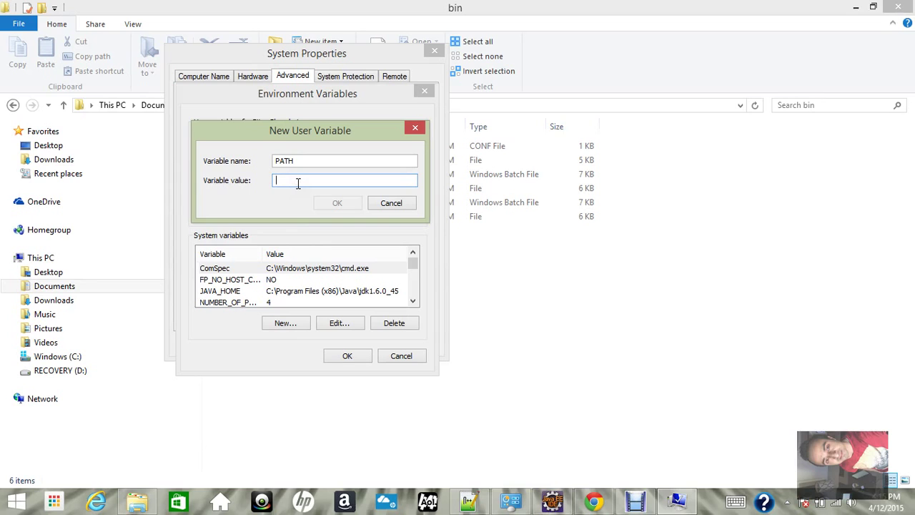
left_click(469, 500)
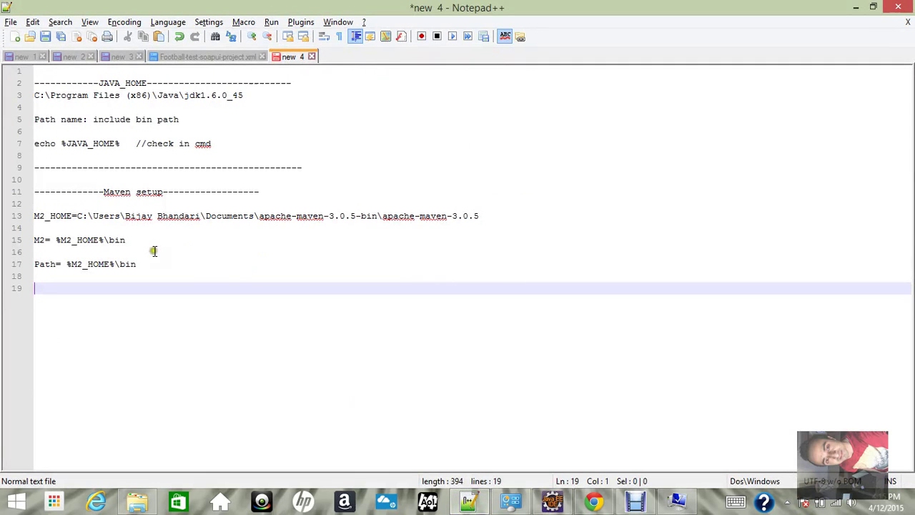
left_click_drag(137, 264, 65, 264)
key("ctrl+c")
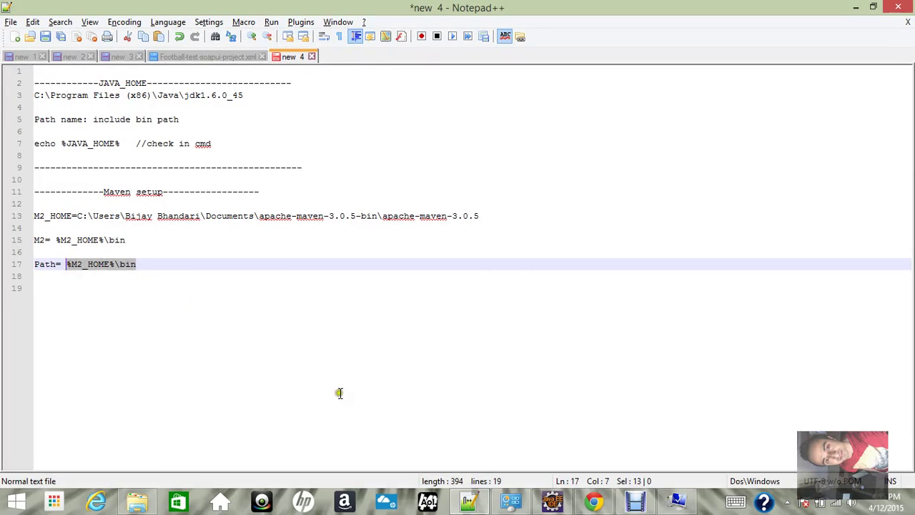
left_click(678, 501)
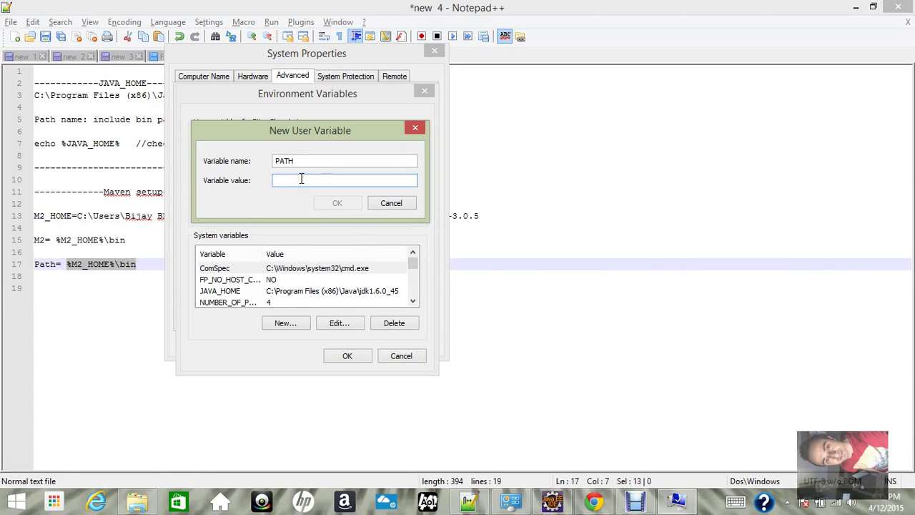
key("ctrl+v")
left_click(344, 205)
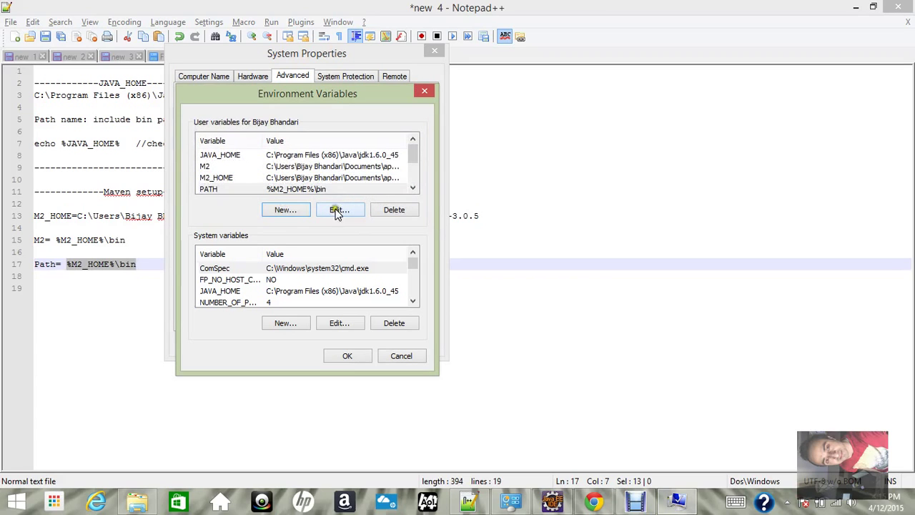
- Save the Maven environment variables, close System Properties and open a new Command Prompt window
left_click(331, 360)
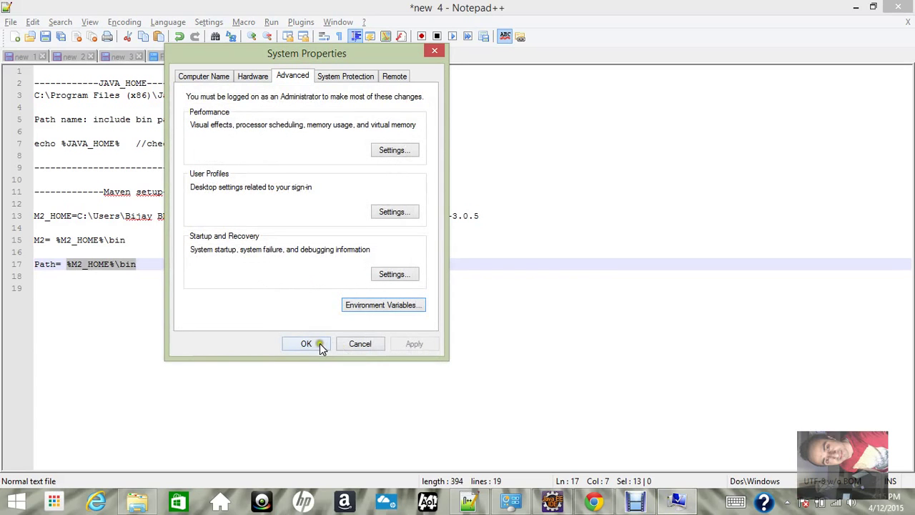
left_click(314, 344)
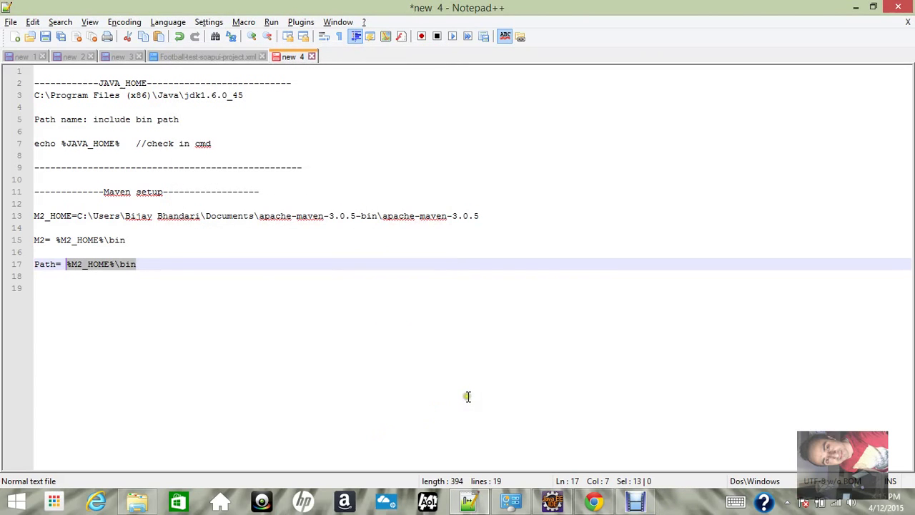
key("super+r")
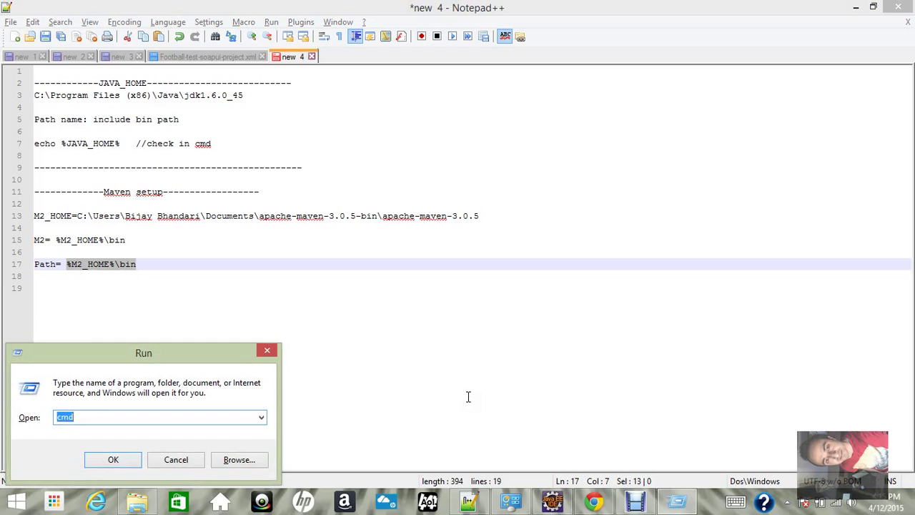
key("Return")
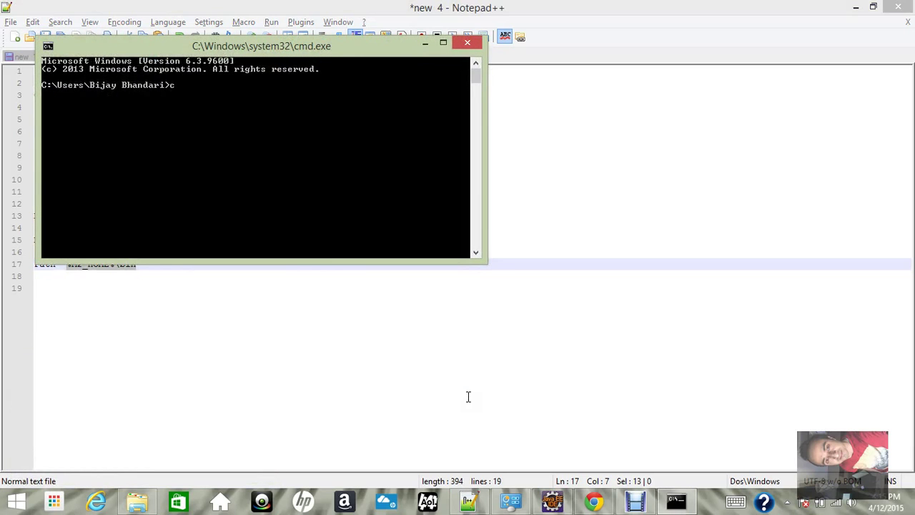
- Move up to the C:\ root in the Command Prompt and run mvn --version to check the Maven setup
type("cd..")
key("Return")
key("Return")
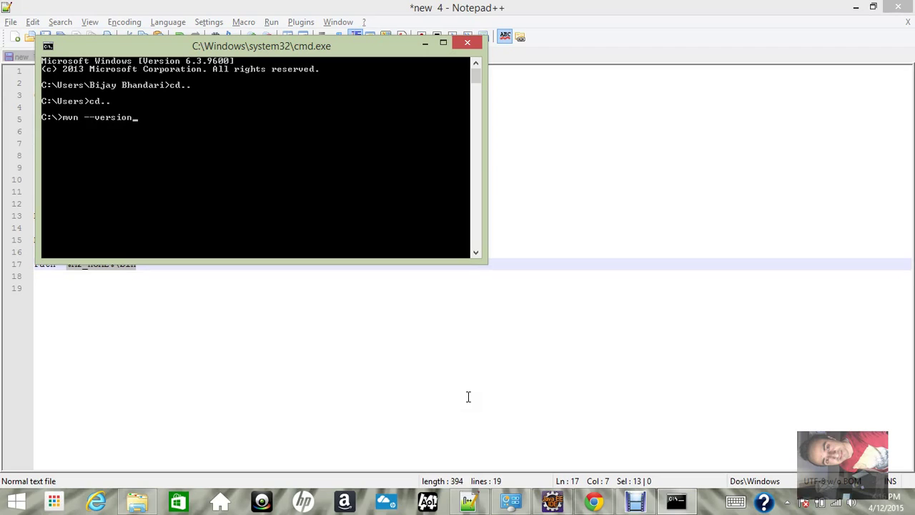
key("Return")
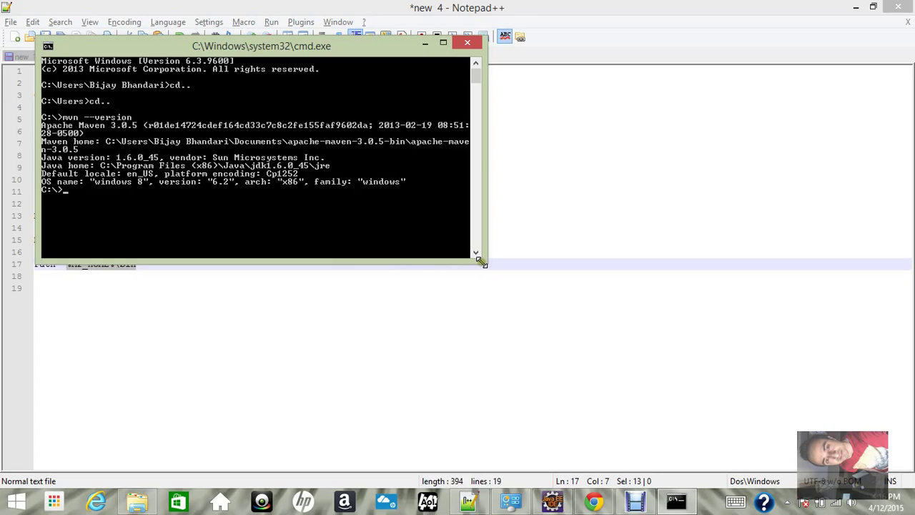
left_click_drag(481, 262, 741, 365)
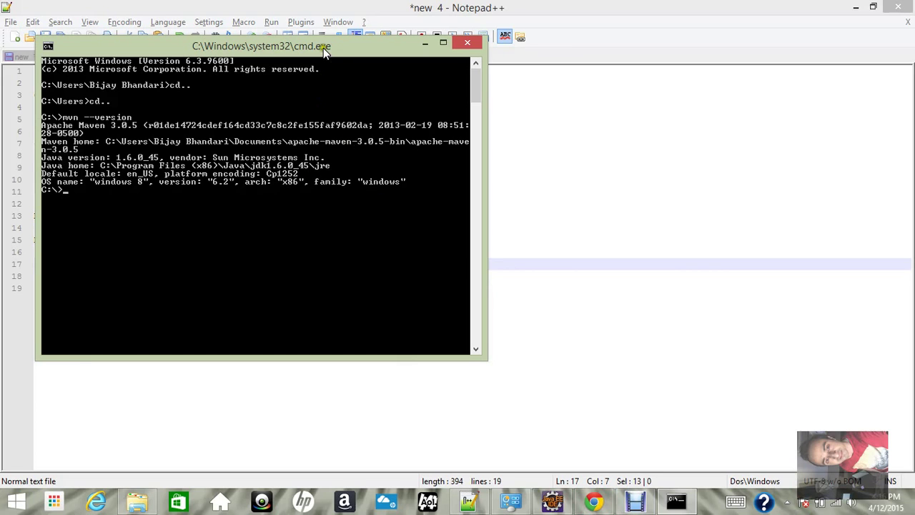
left_click_drag(323, 47, 469, 78)
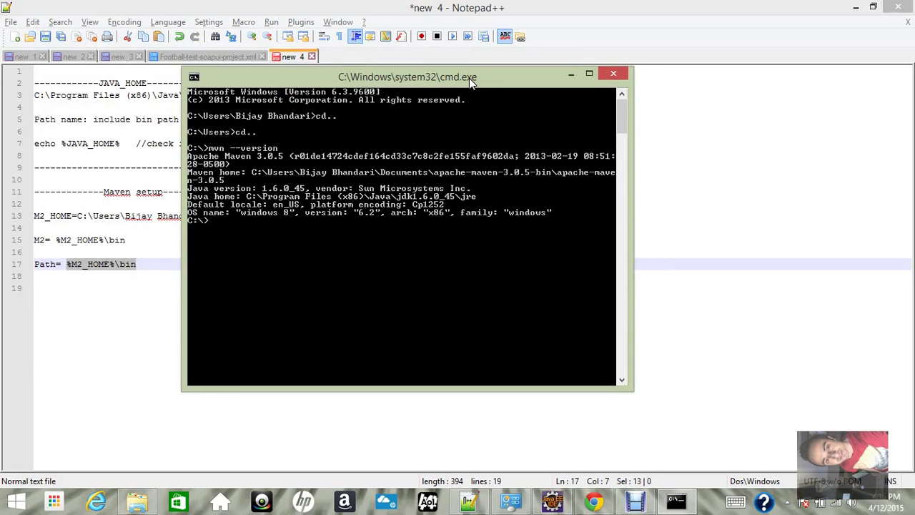